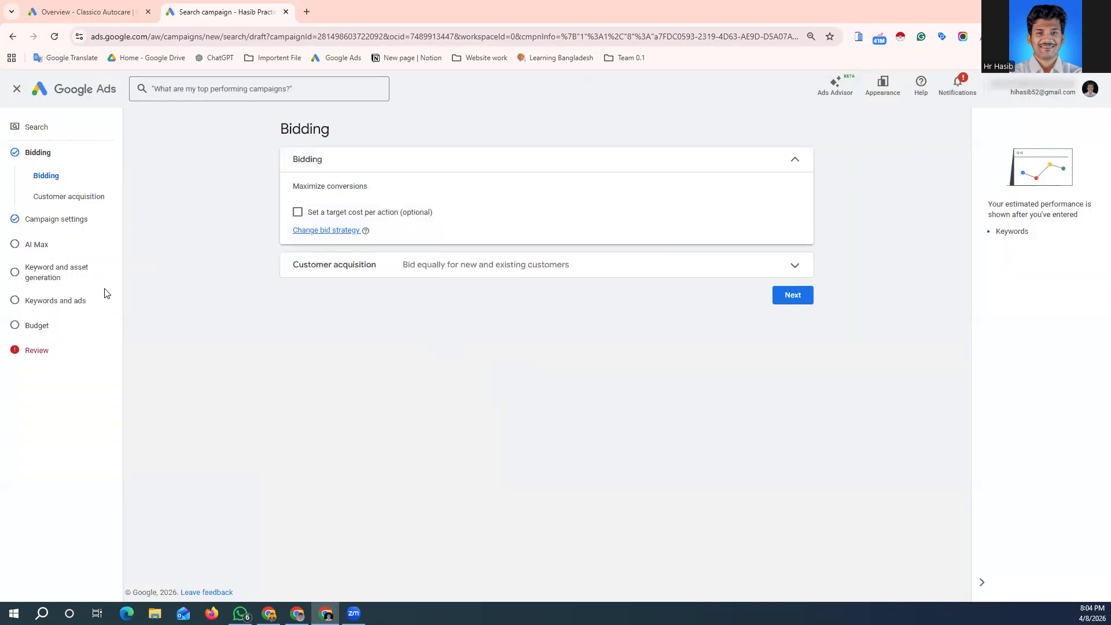
# - Open the ad schedule in the campaign settings, collapsing the networks, locations, languages and EU political ads sections
pyautogui.click(71, 223)
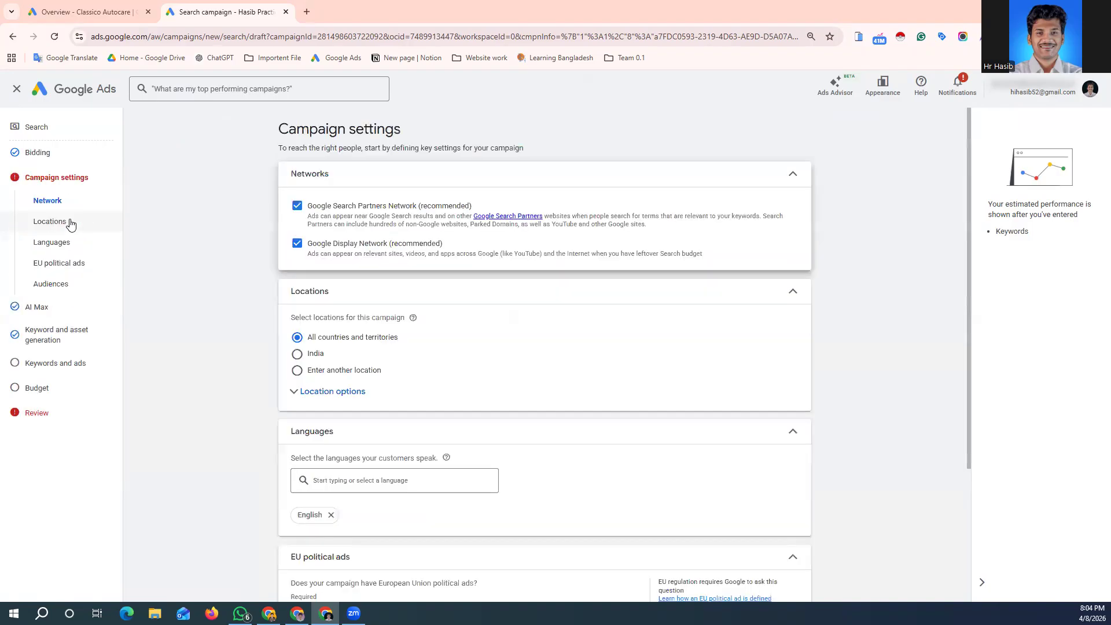
pyautogui.click(792, 174)
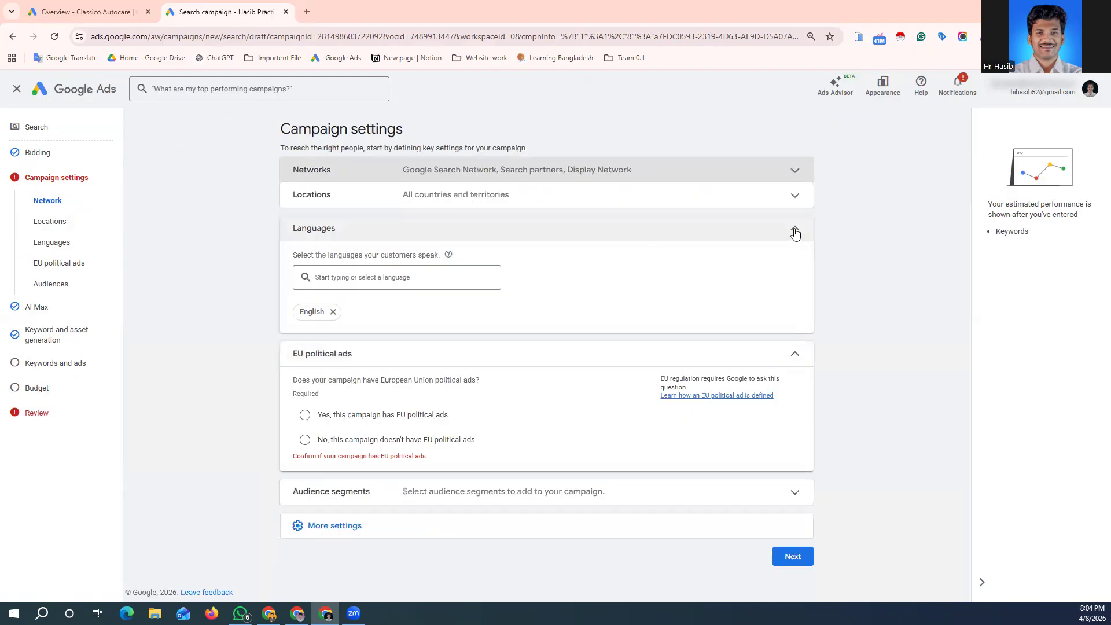
pyautogui.click(794, 229)
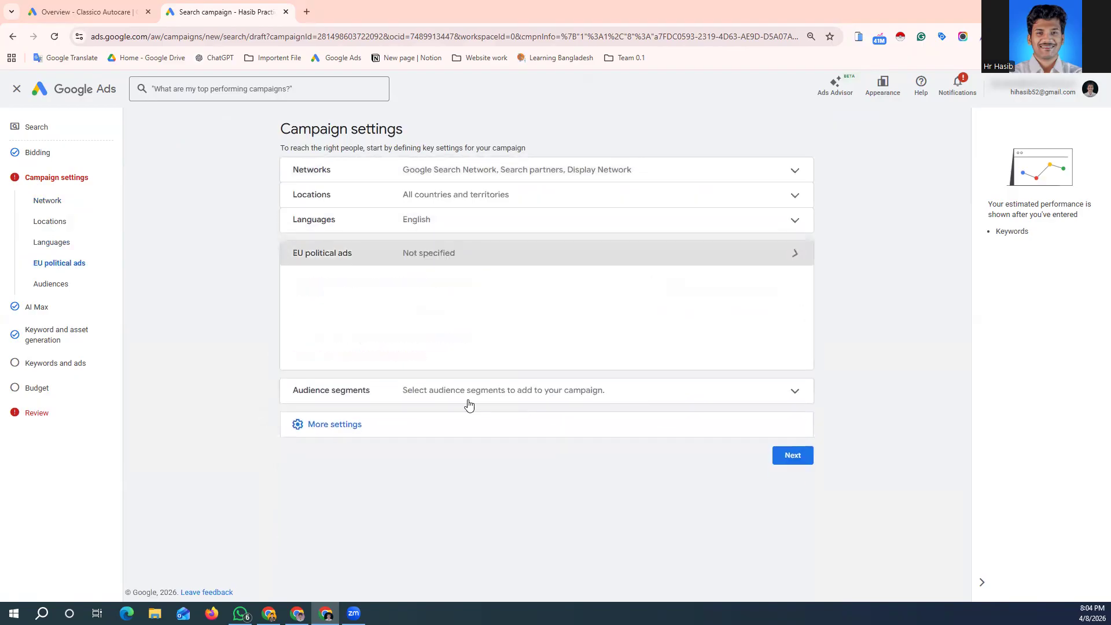
pyautogui.click(347, 313)
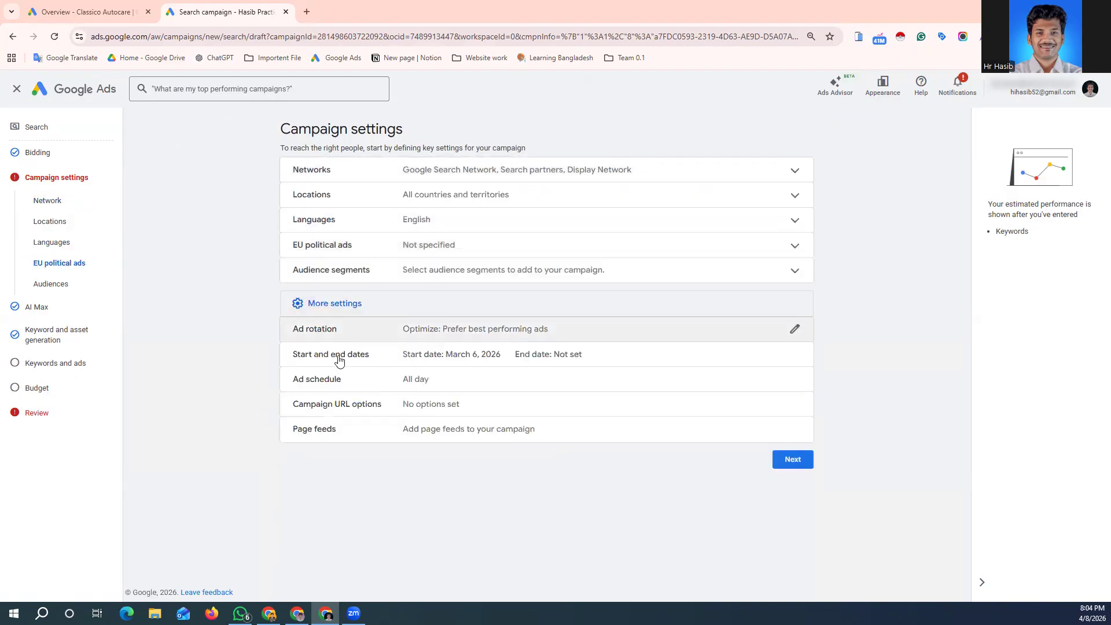
pyautogui.click(314, 381)
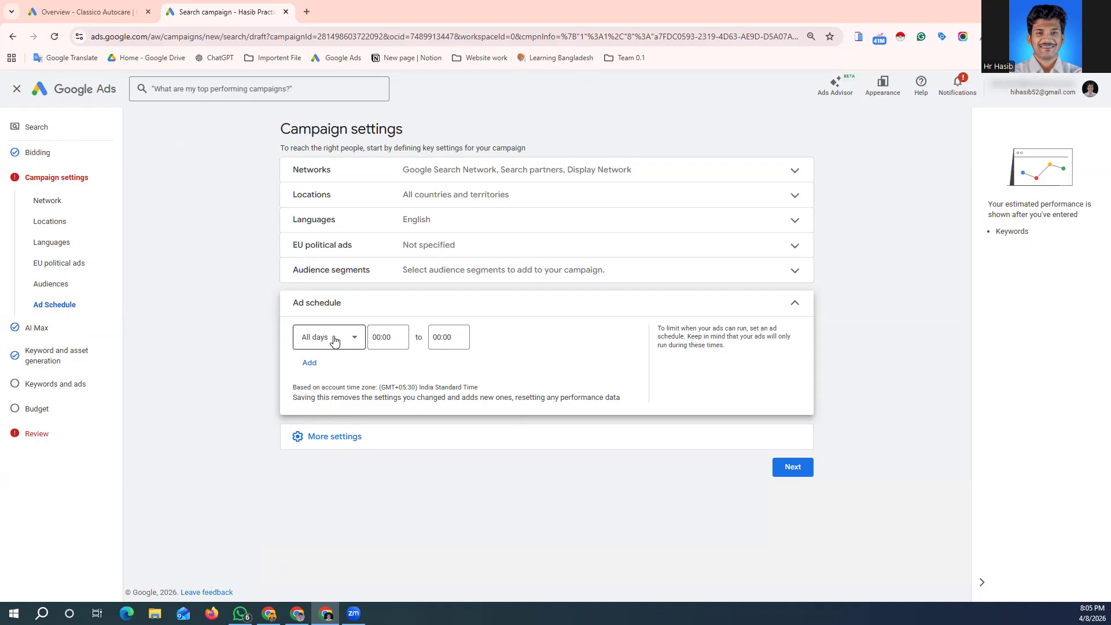
# - Schedule the ads for Mondays - Fridays from 01:45 to 05:00
pyautogui.click(390, 339)
pyautogui.click(439, 338)
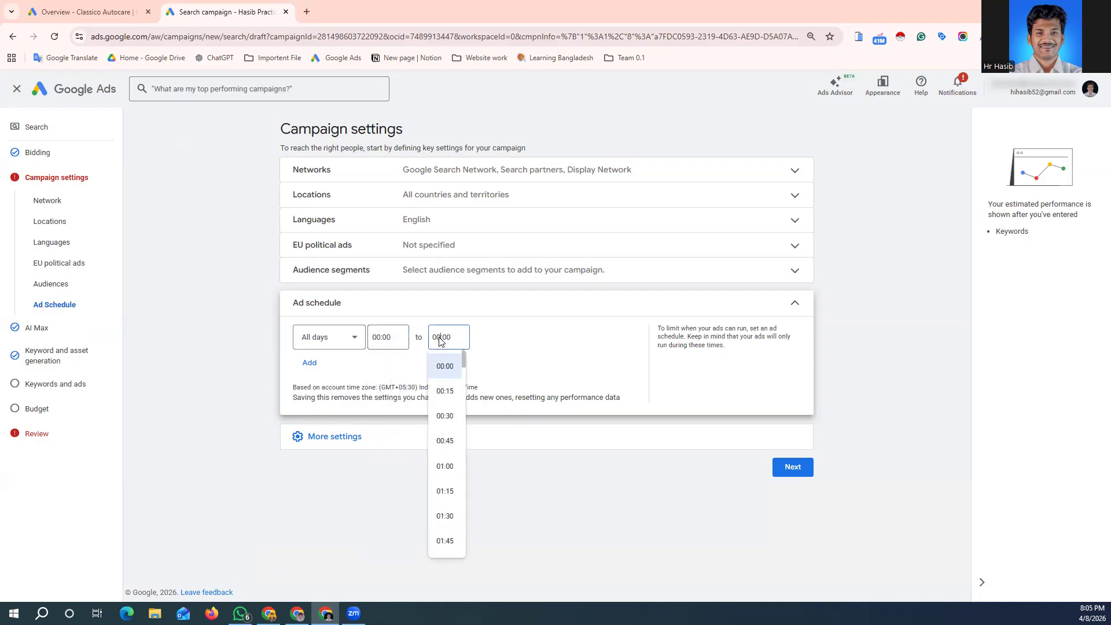
pyautogui.click(353, 337)
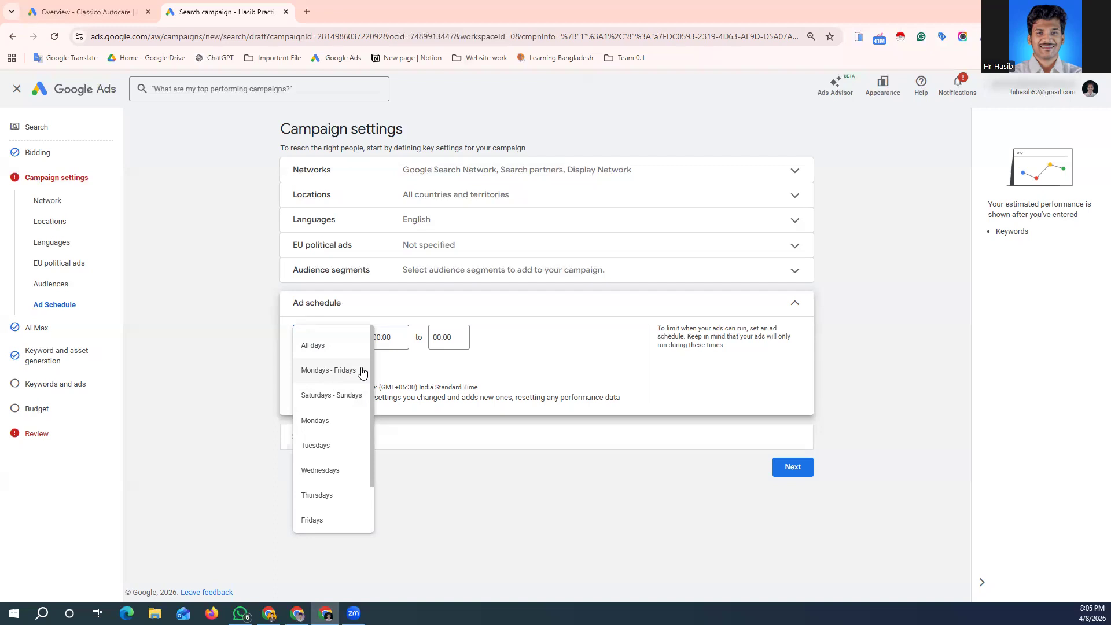
pyautogui.click(322, 376)
pyautogui.click(402, 334)
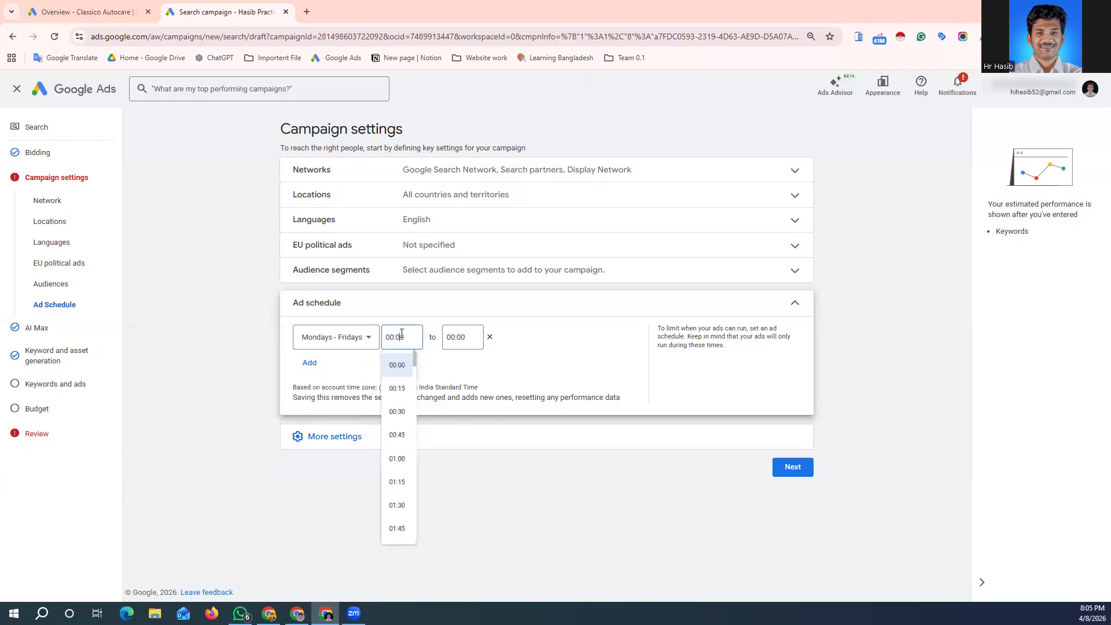
pyautogui.scroll(-1, 386, 461)
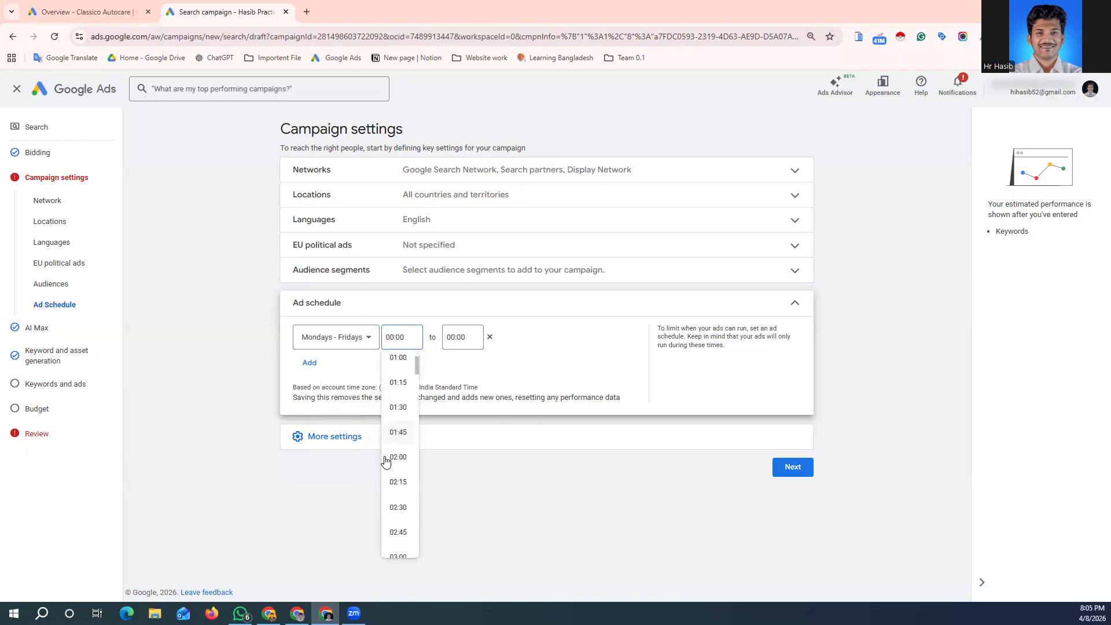
pyautogui.scroll(-2, 398, 463)
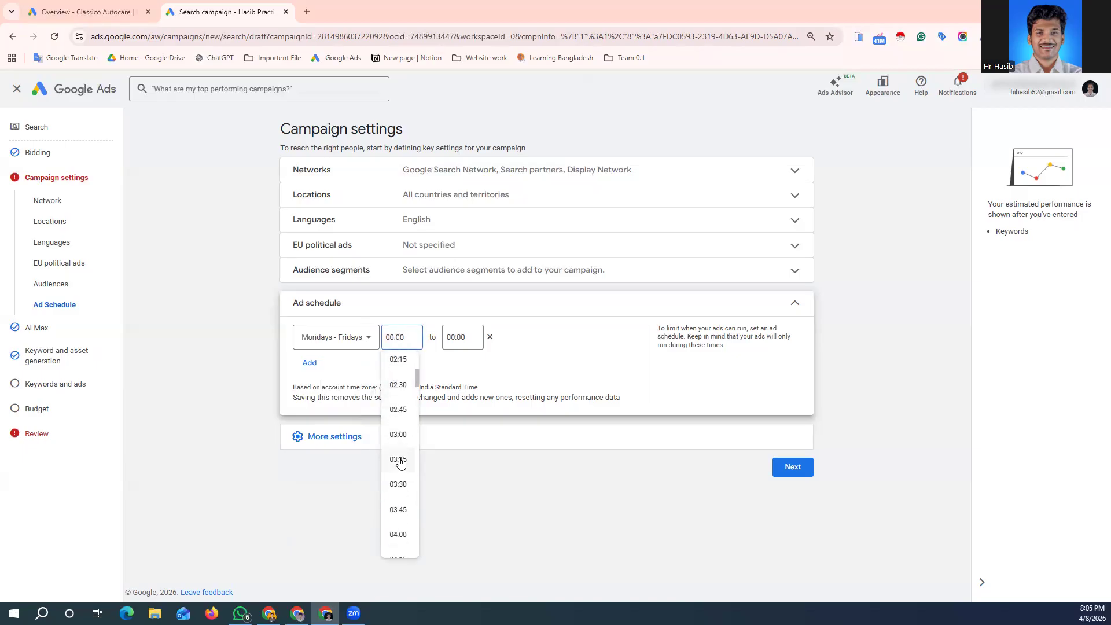
pyautogui.scroll(1, 398, 405)
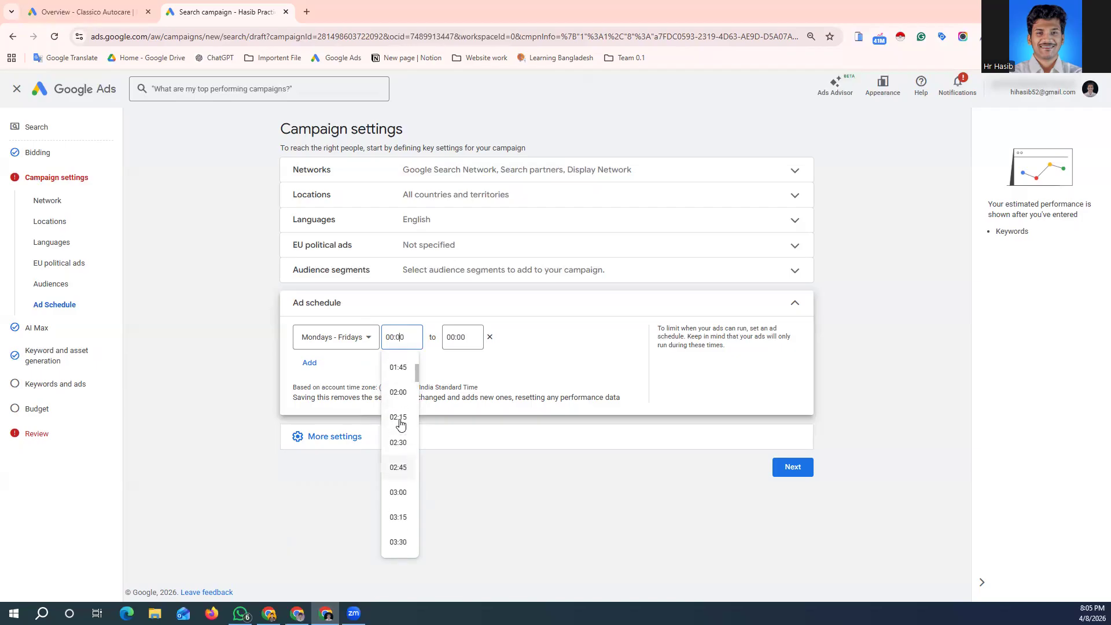
pyautogui.click(397, 370)
pyautogui.click(460, 336)
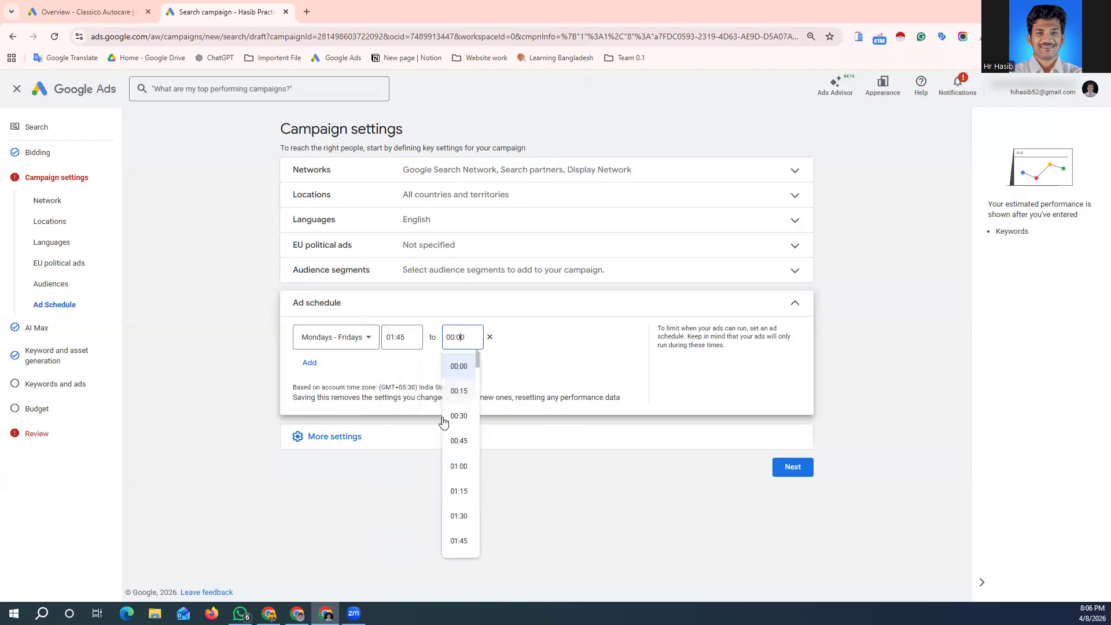
pyautogui.scroll(-5, 454, 463)
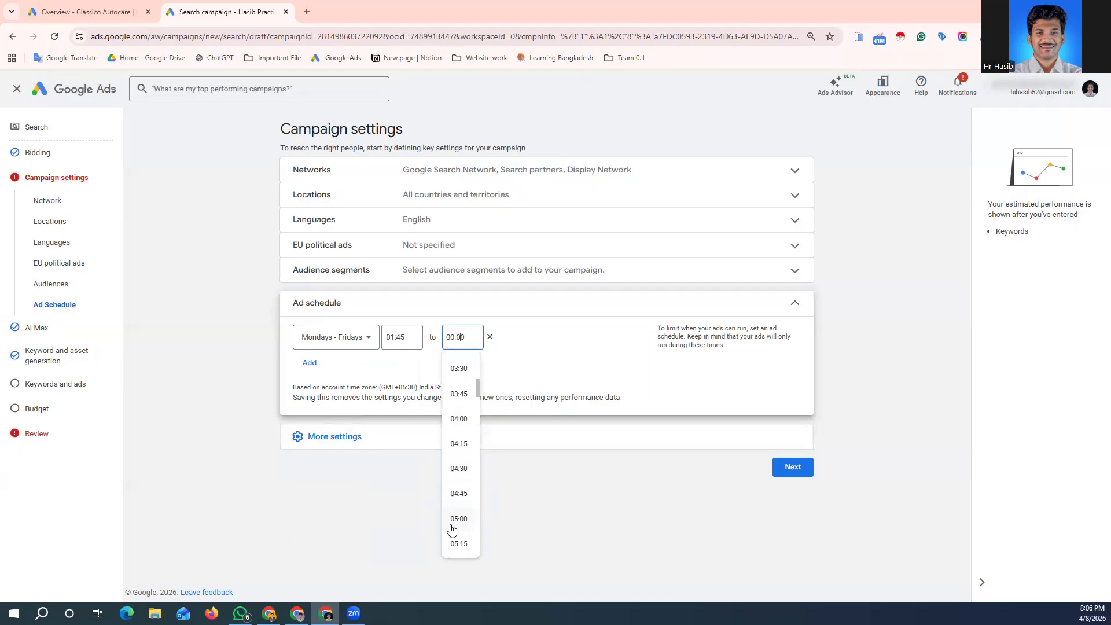
pyautogui.click(458, 521)
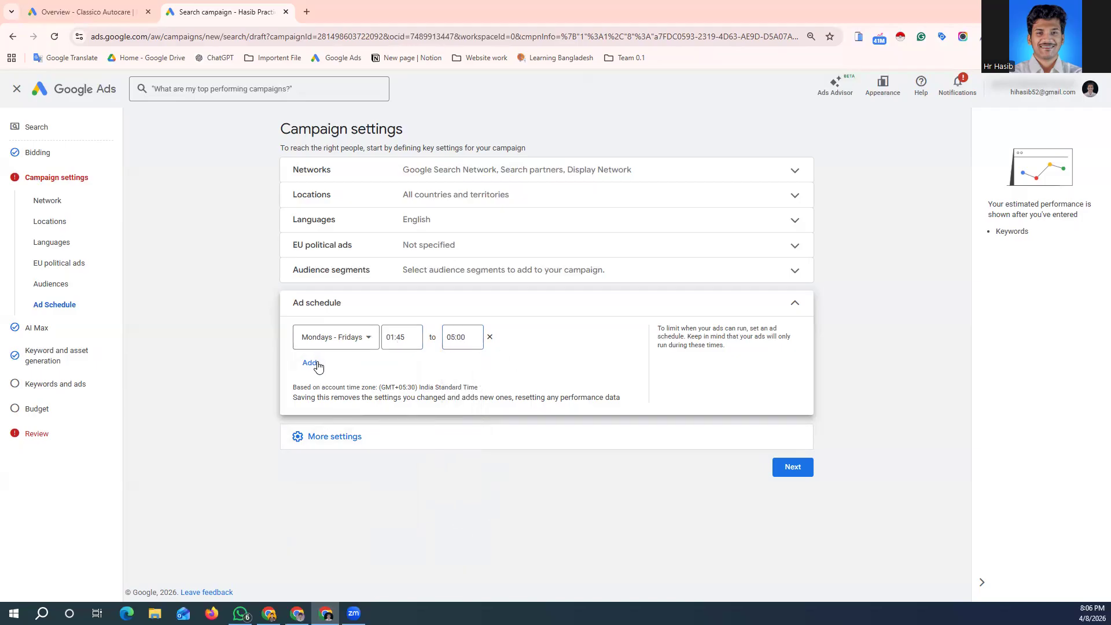
# - Add a second ad schedule entry for Tuesdays from 05:30 to 15:15
pyautogui.click(310, 363)
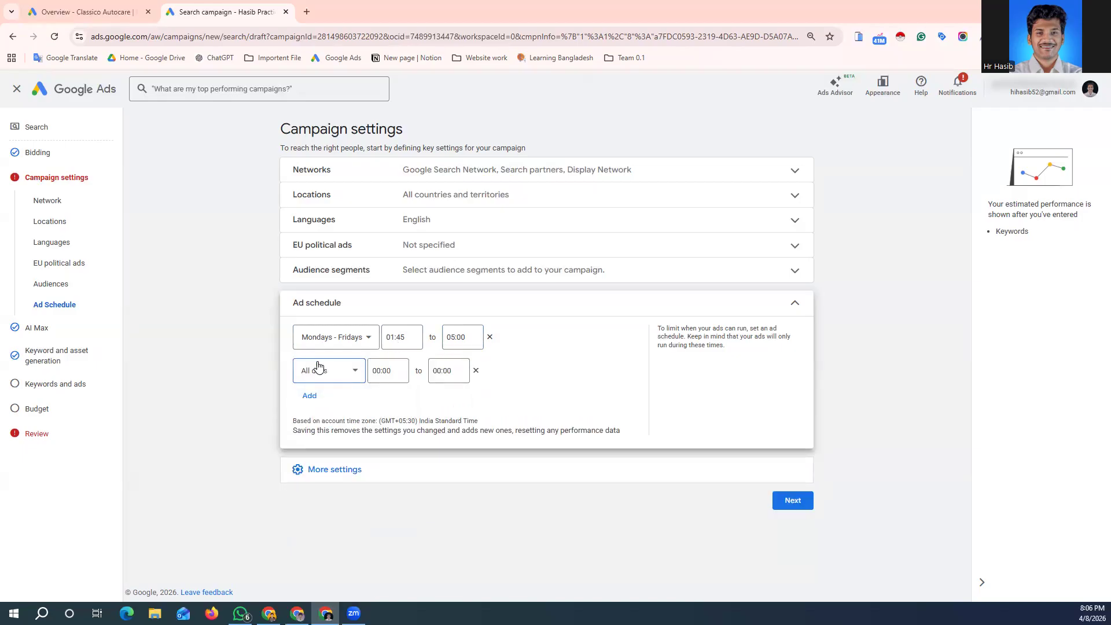
pyautogui.click(340, 382)
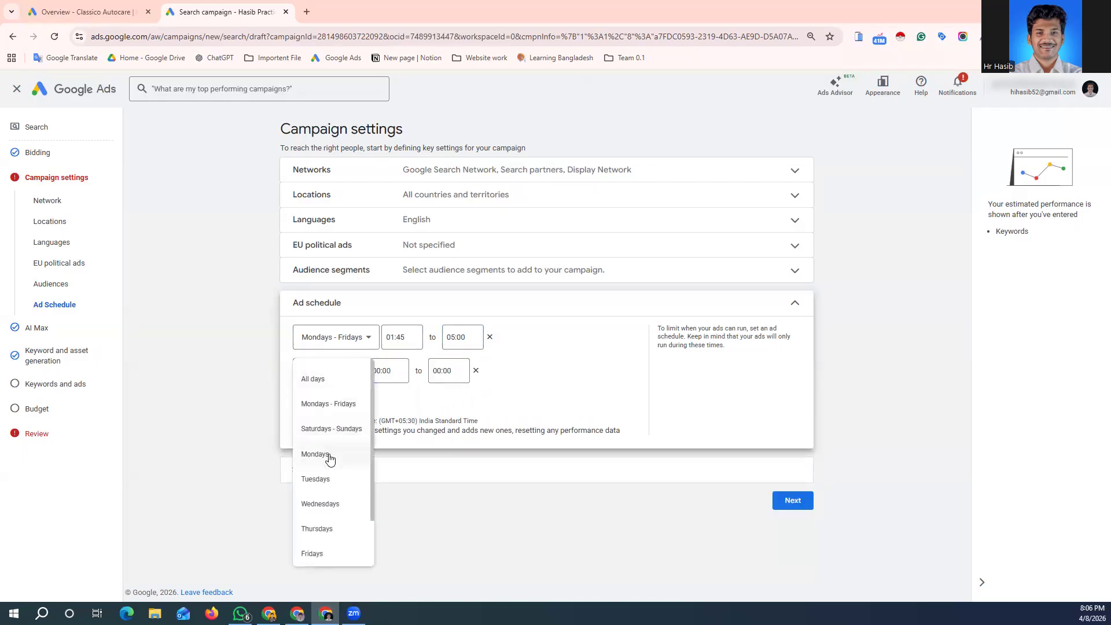
pyautogui.click(324, 480)
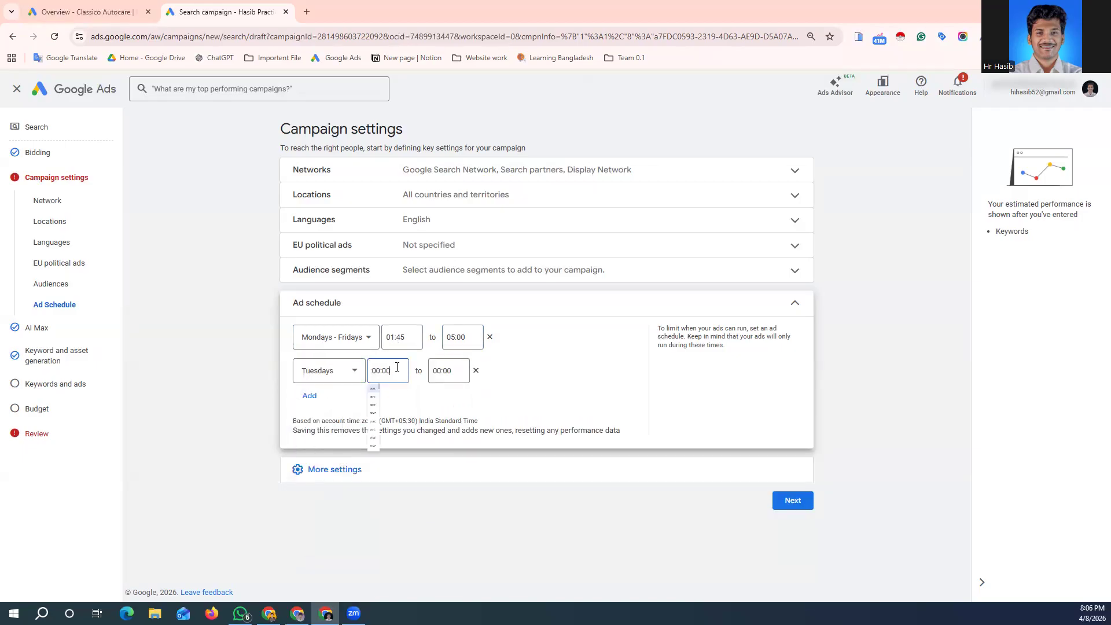
pyautogui.click(397, 369)
pyautogui.scroll(-1, 374, 487)
pyautogui.scroll(-8, 373, 487)
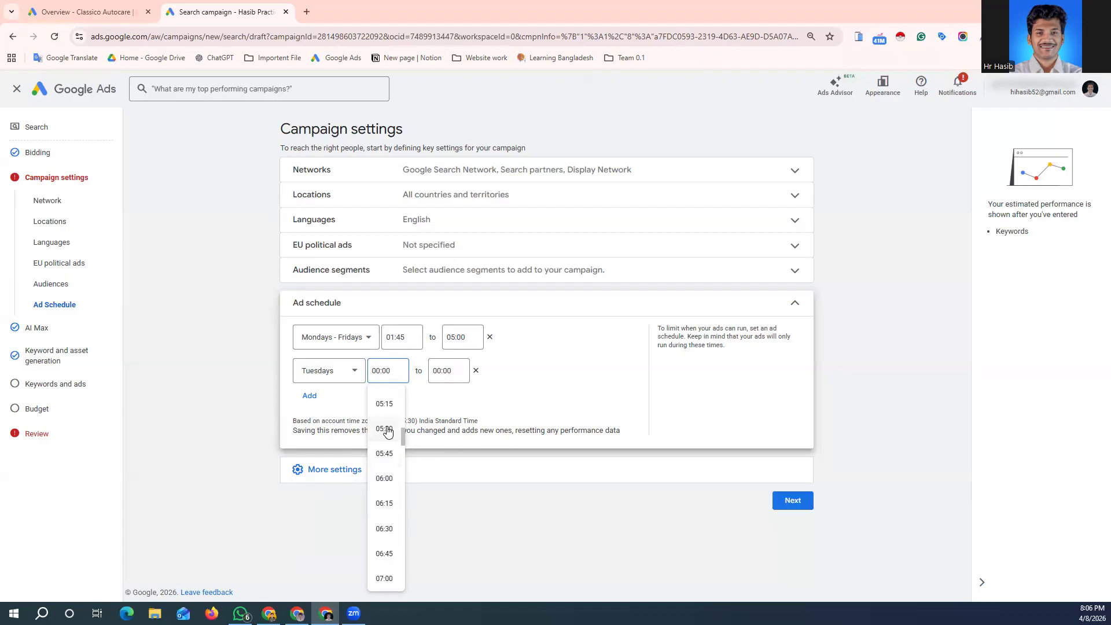
pyautogui.click(386, 431)
pyautogui.click(446, 370)
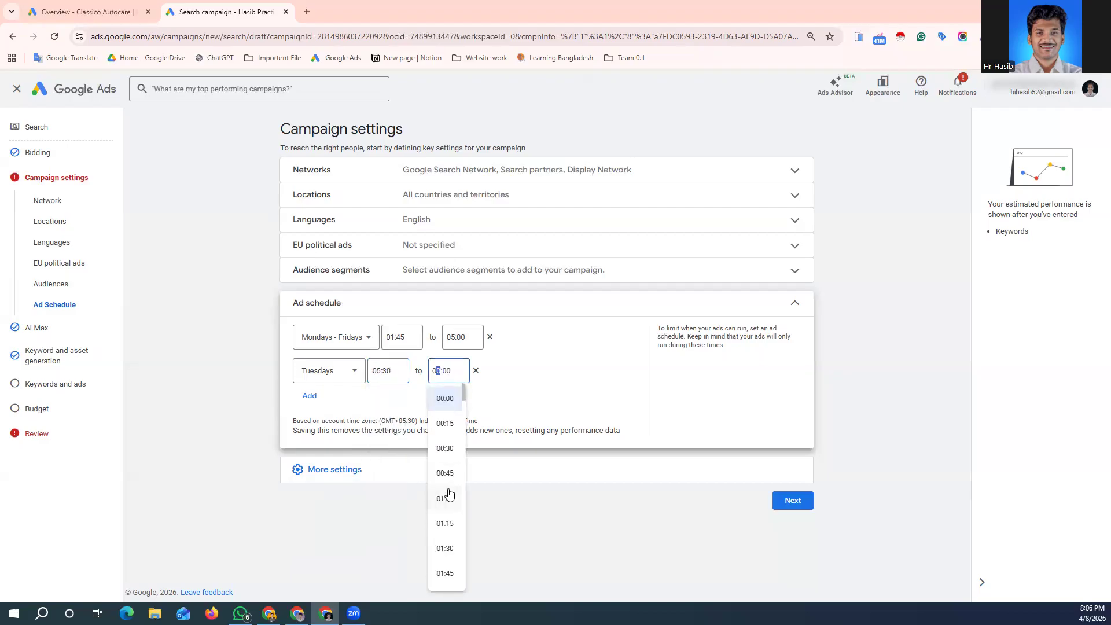
pyautogui.scroll(-18, 449, 492)
pyautogui.scroll(-4, 448, 497)
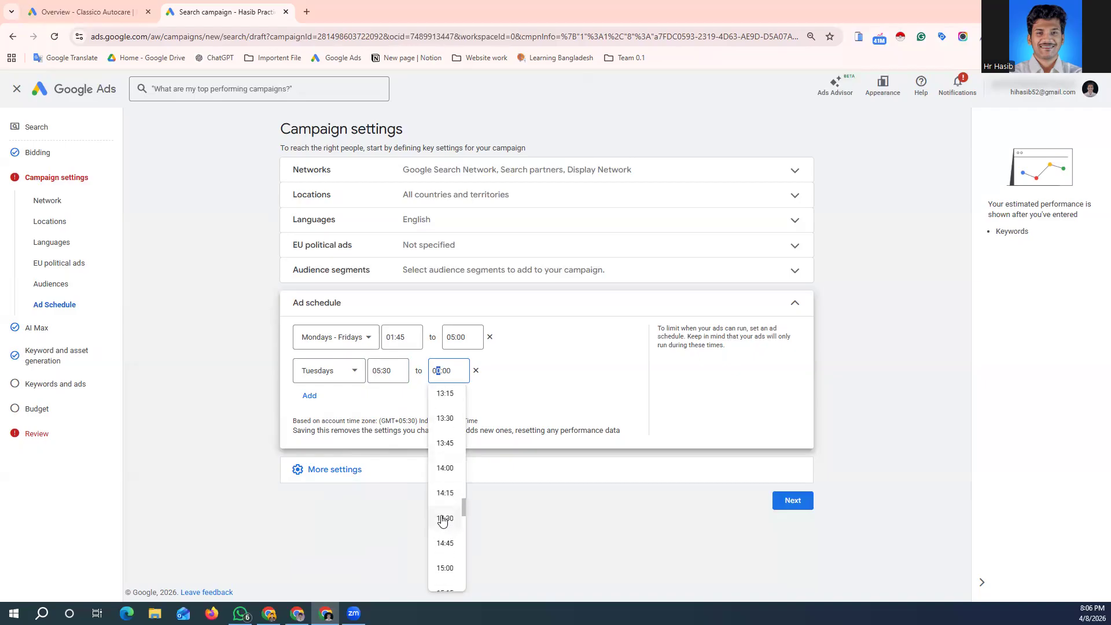
pyautogui.scroll(-2, 444, 538)
pyautogui.click(444, 542)
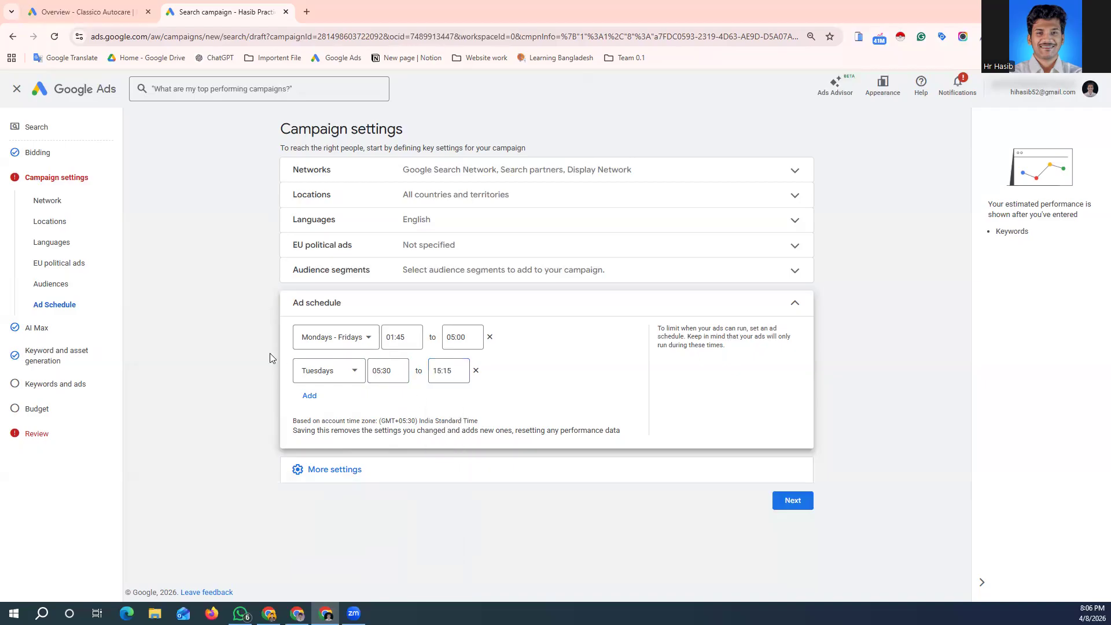
# - Add a third ad schedule entry for Saturdays from 01:00 to 05:00
pyautogui.click(317, 399)
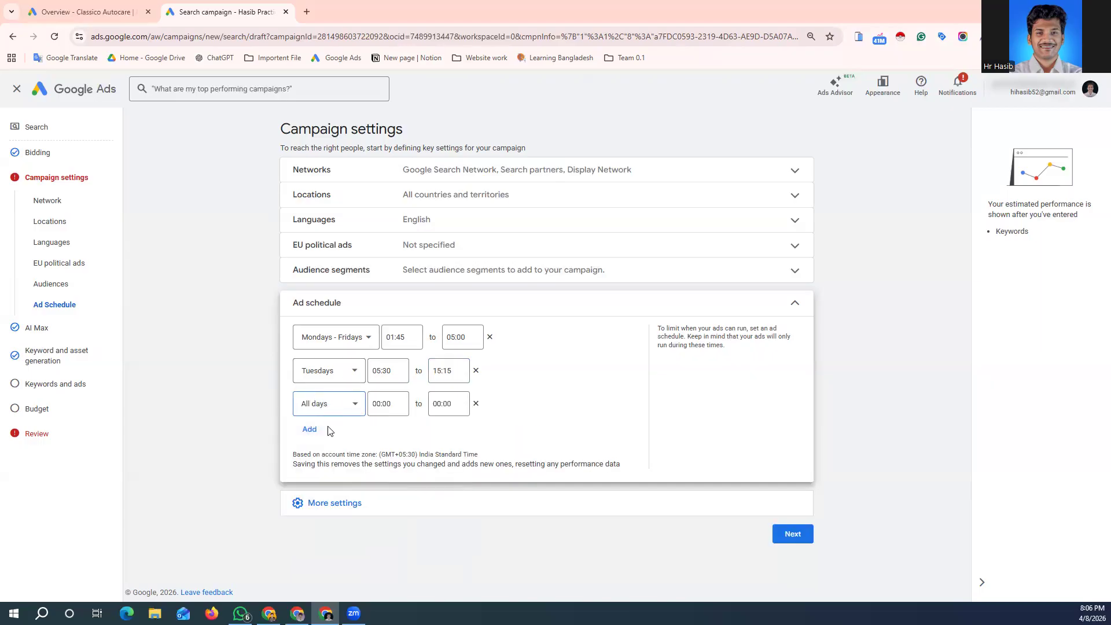
pyautogui.click(324, 411)
pyautogui.scroll(-2, 345, 453)
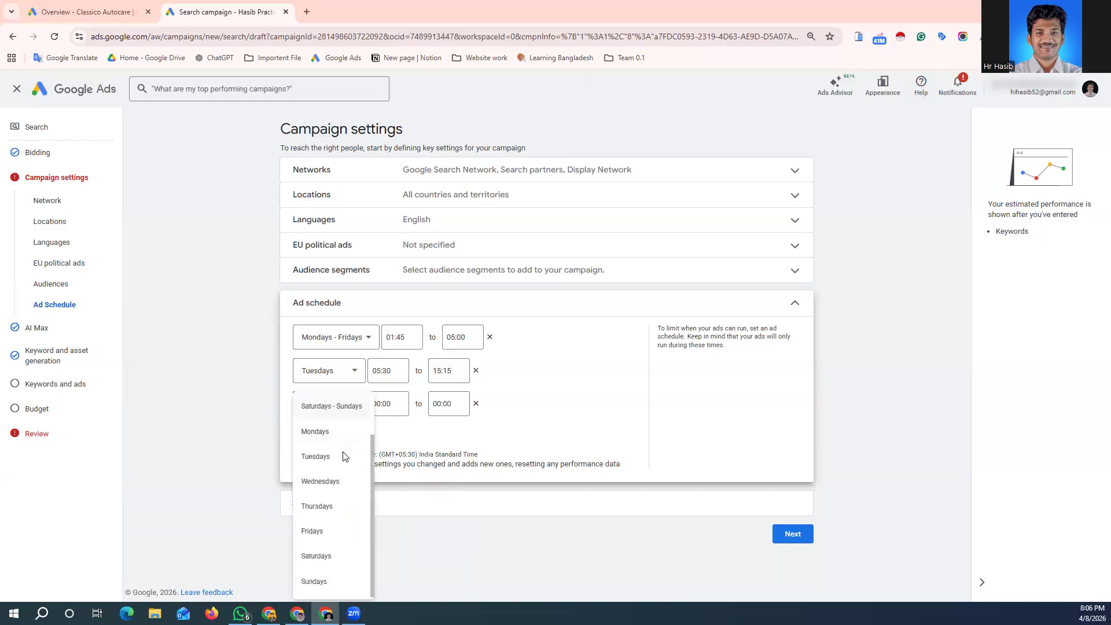
pyautogui.scroll(2, 347, 445)
pyautogui.scroll(-2, 339, 509)
pyautogui.click(332, 556)
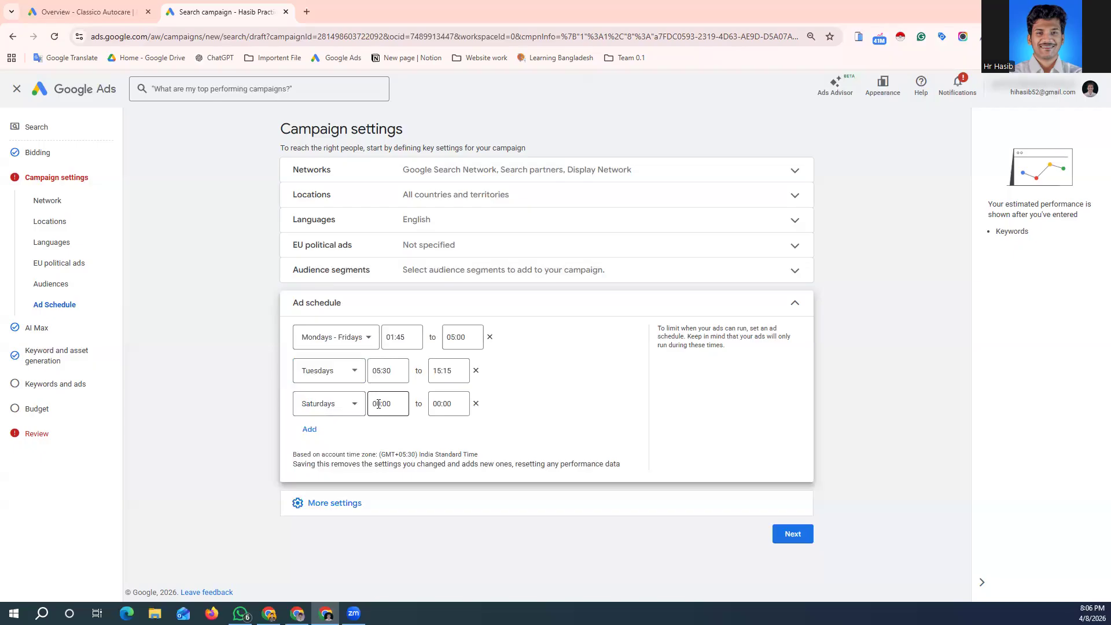
pyautogui.click(382, 403)
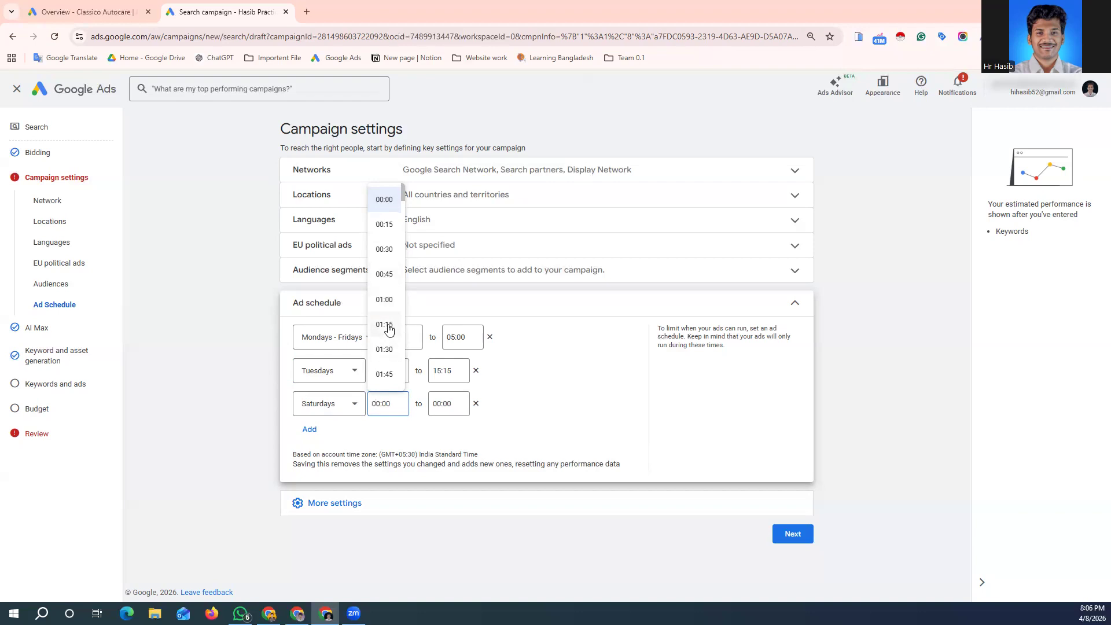
pyautogui.click(384, 299)
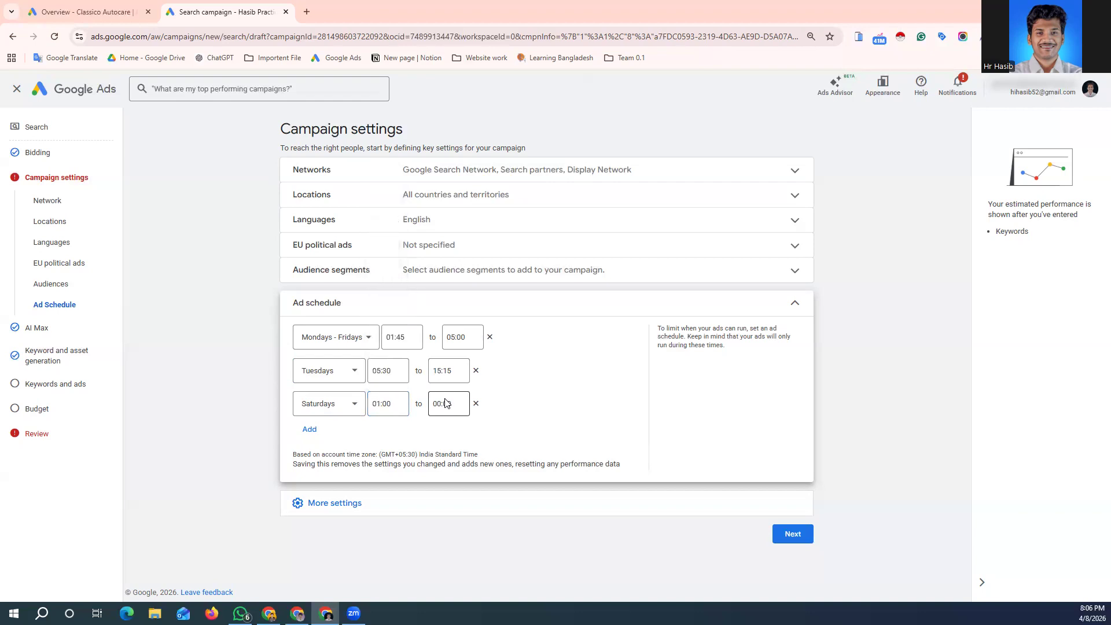
pyautogui.click(446, 403)
pyautogui.scroll(-5, 444, 350)
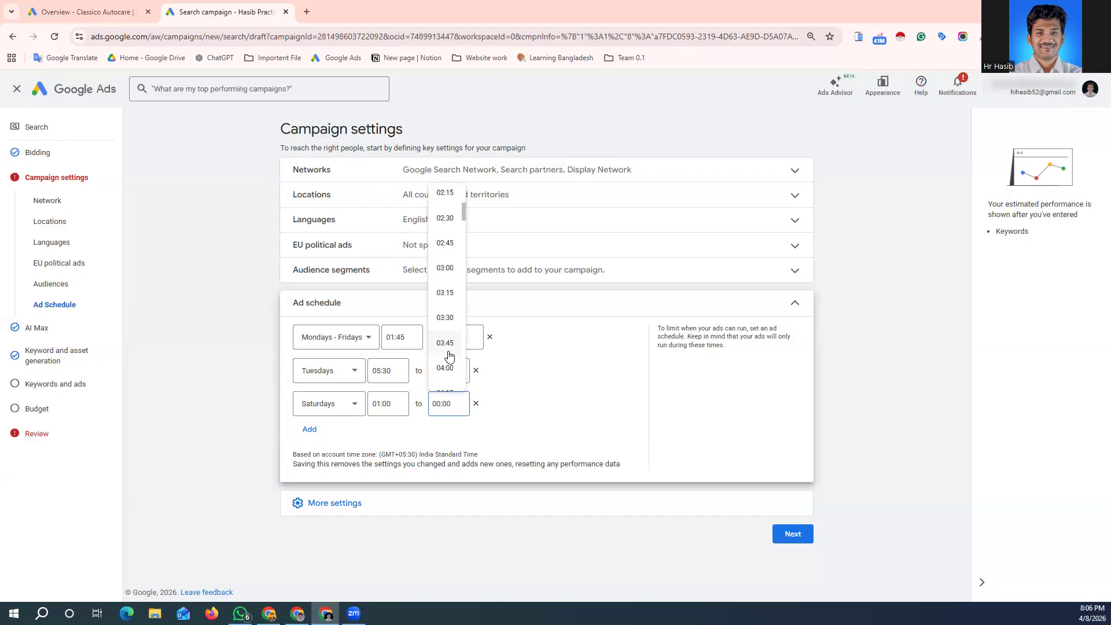
pyautogui.scroll(-2, 449, 355)
pyautogui.click(445, 355)
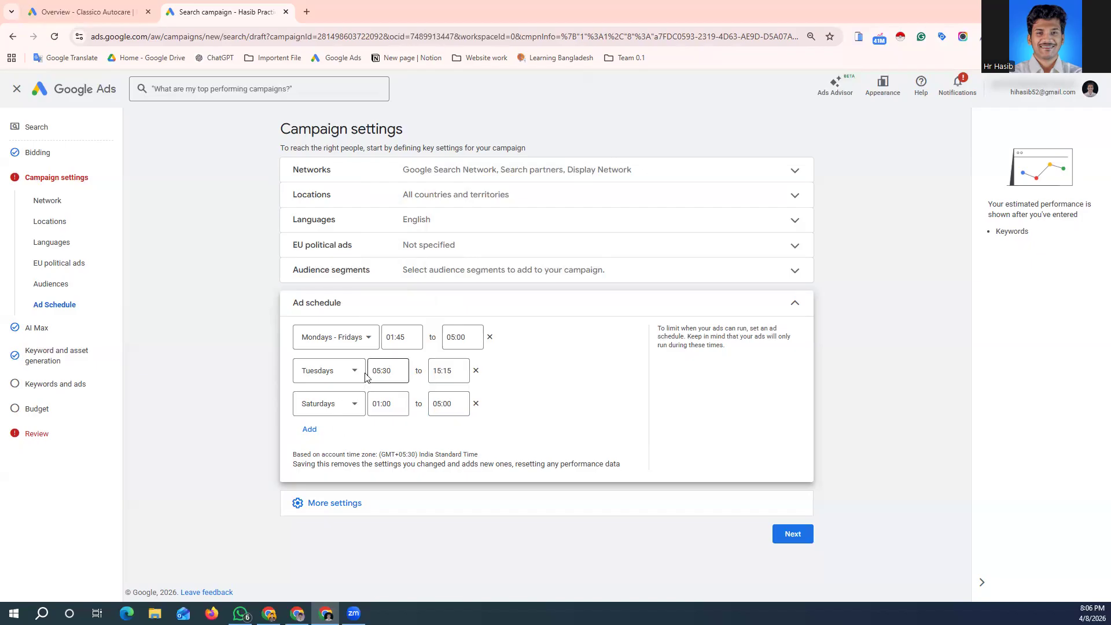
pyautogui.moveTo(448, 370); pyautogui.dragTo(438, 369)
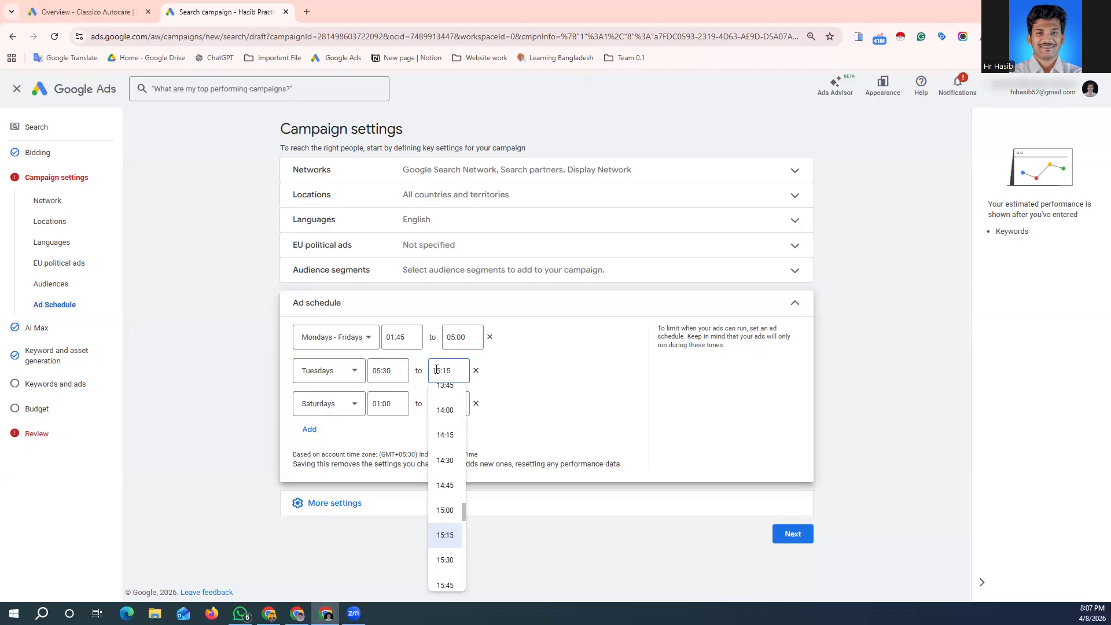
pyautogui.click(93, 12)
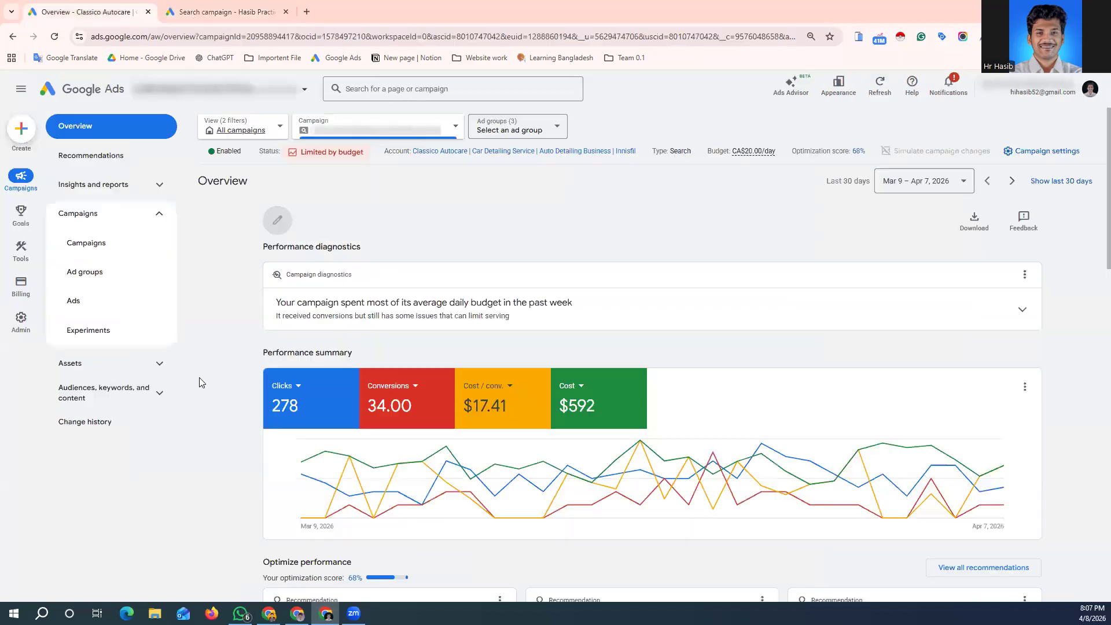
pyautogui.click(218, 14)
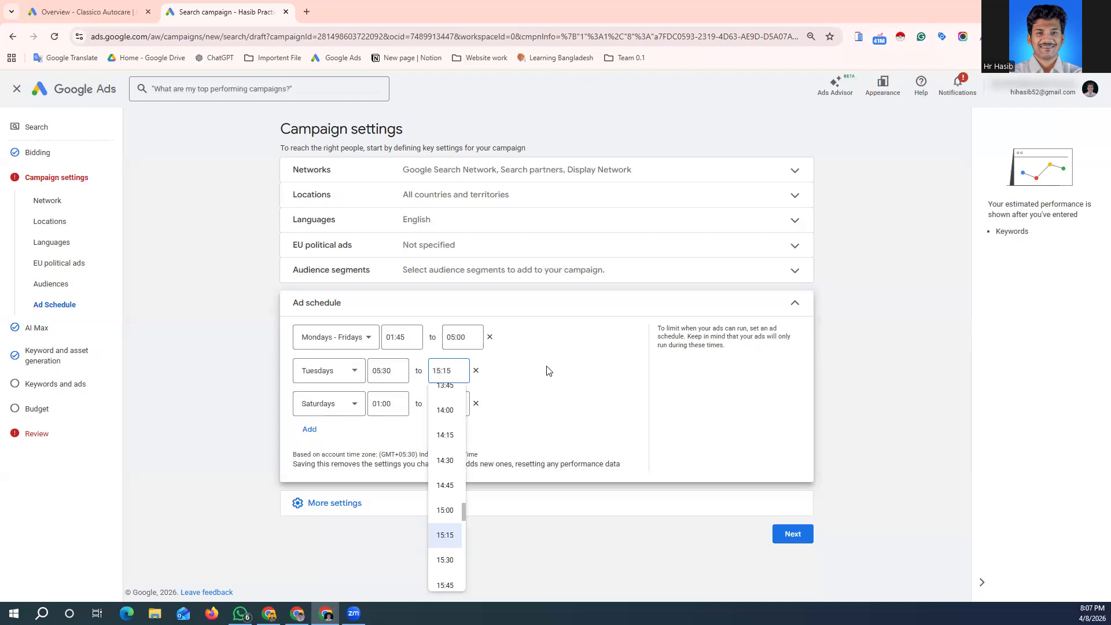
pyautogui.click(453, 386)
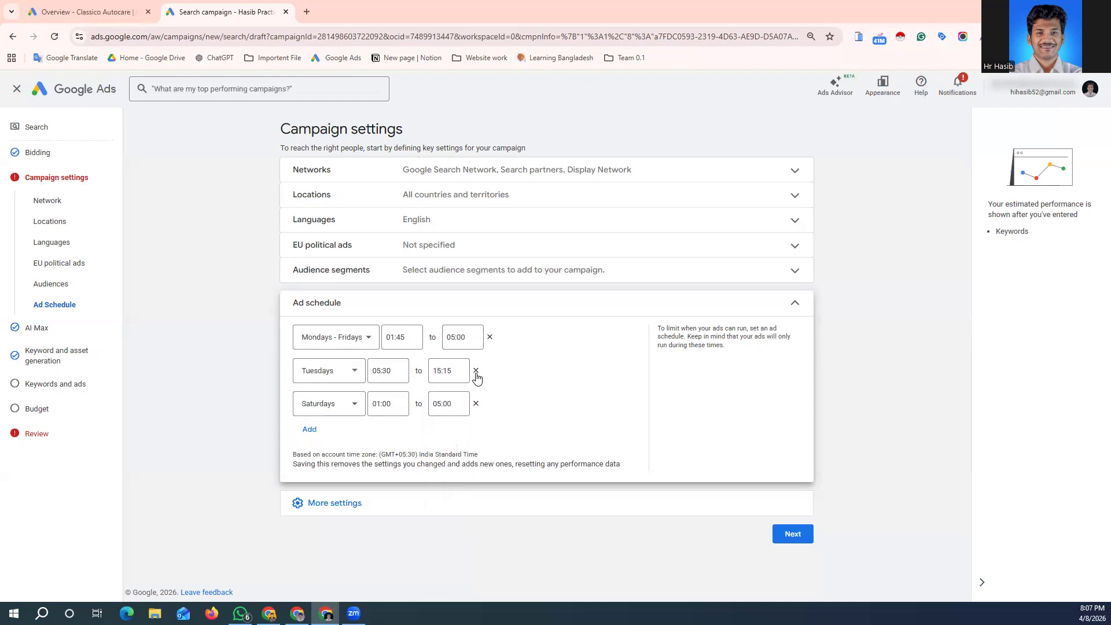
# - Set the first ad schedule entry to All days and remove the Tuesdays and Saturdays entries
pyautogui.click(350, 337)
pyautogui.click(334, 346)
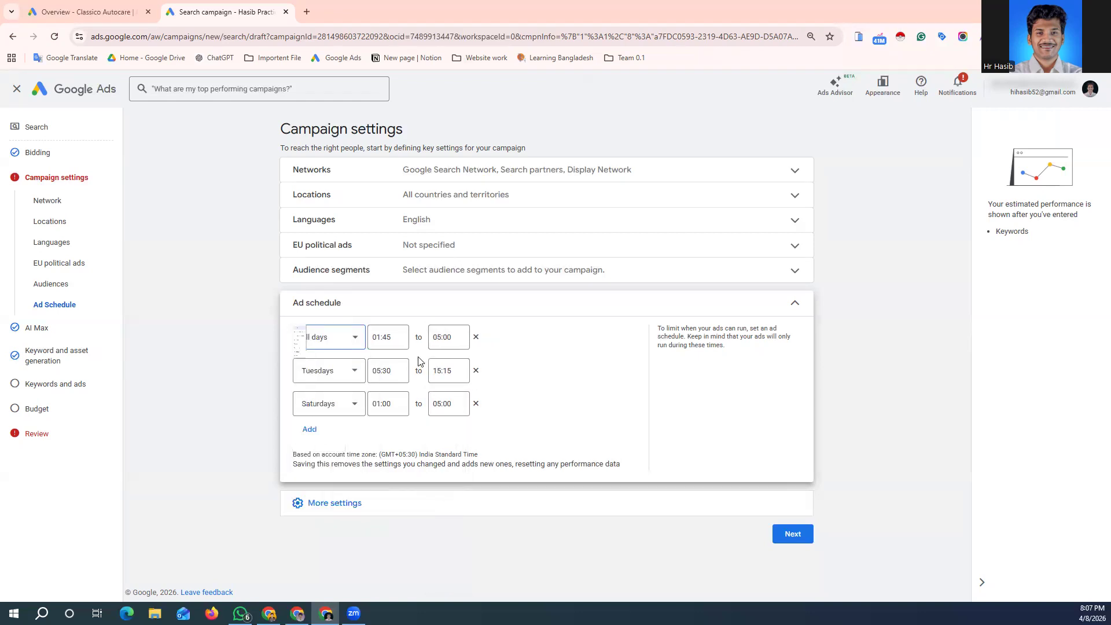
pyautogui.click(477, 372)
pyautogui.click(477, 371)
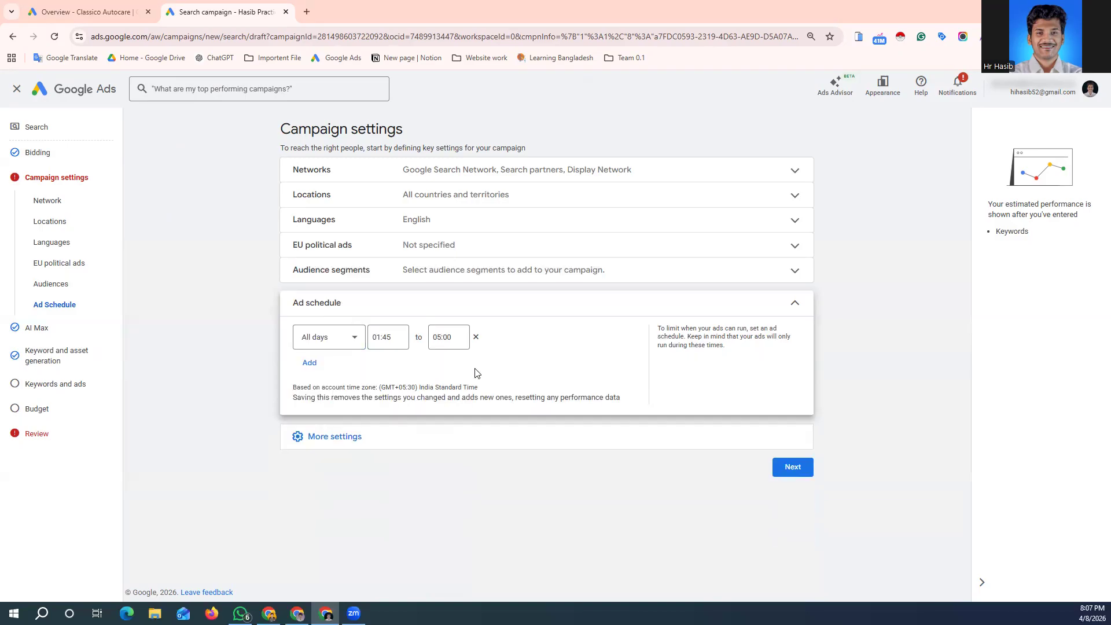
# - Switch to the existing Classico Autocare campaign and view its campaigns table and the list of selectable campaigns
pyautogui.click(86, 11)
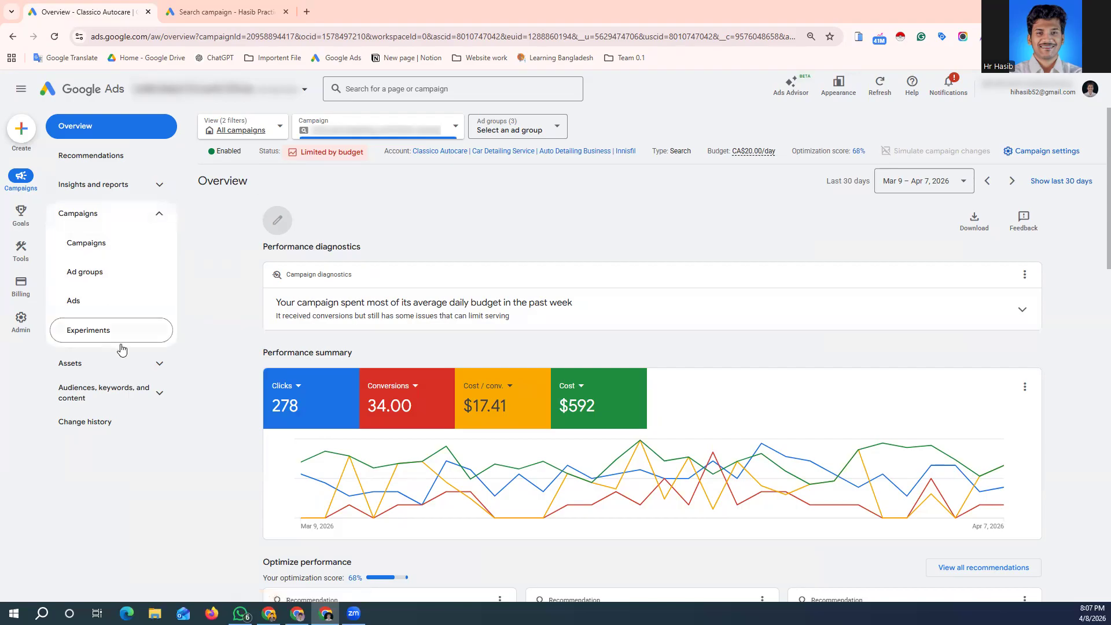
pyautogui.click(156, 396)
pyautogui.click(156, 391)
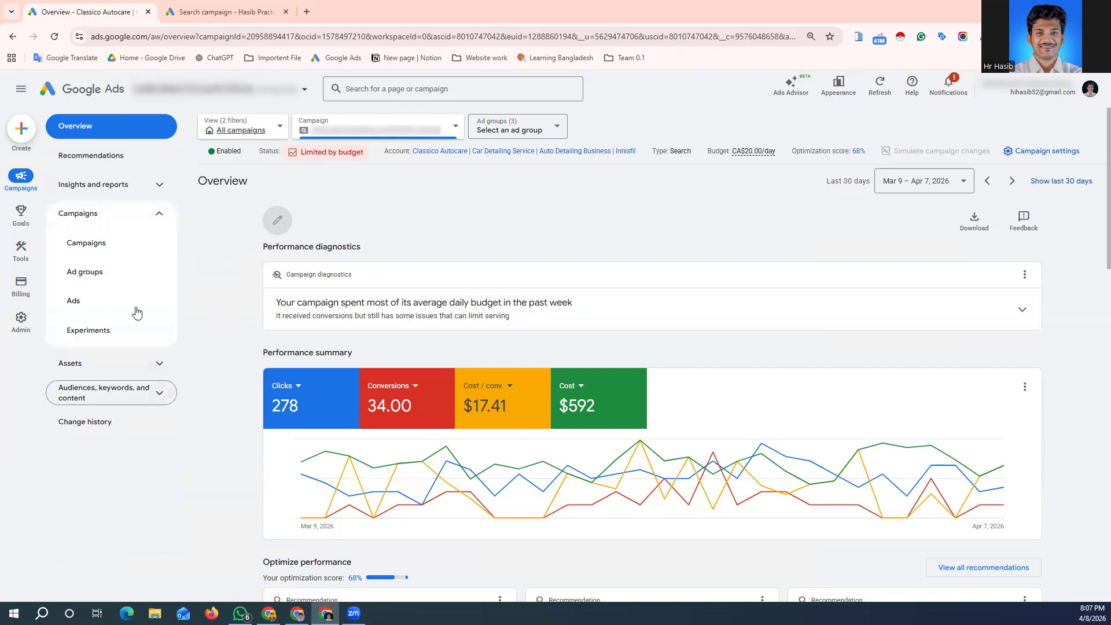
pyautogui.click(107, 242)
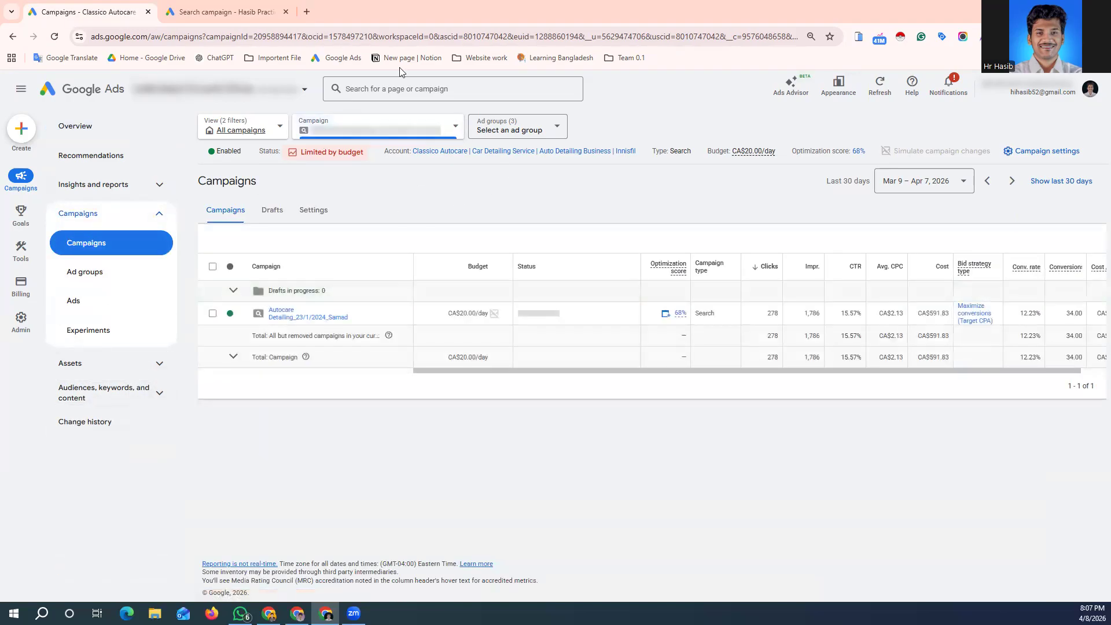
pyautogui.click(456, 127)
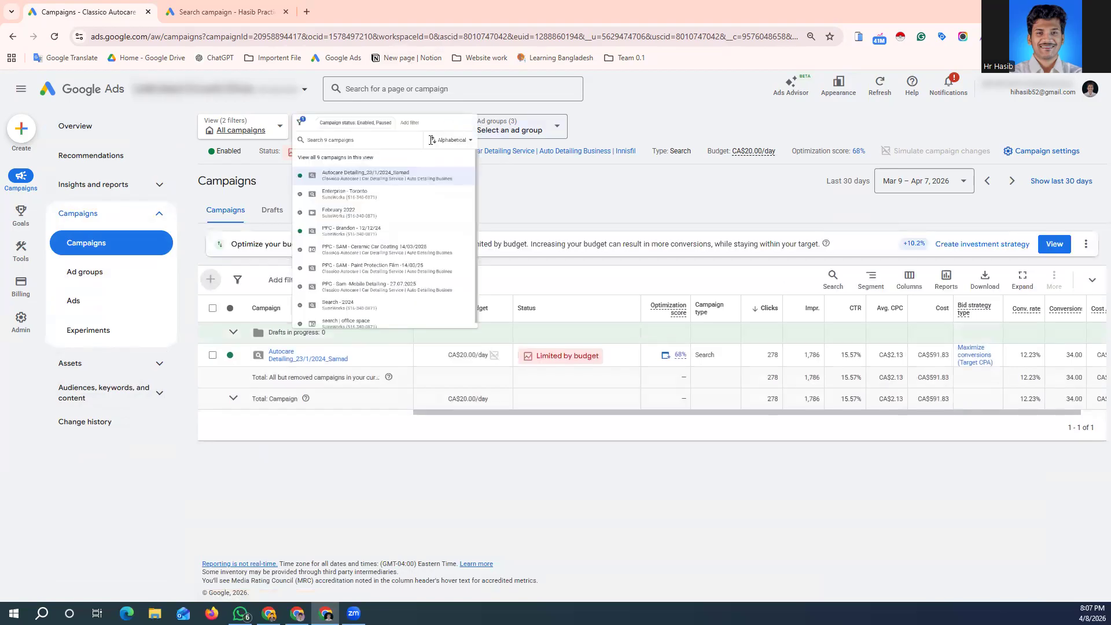
pyautogui.click(397, 207)
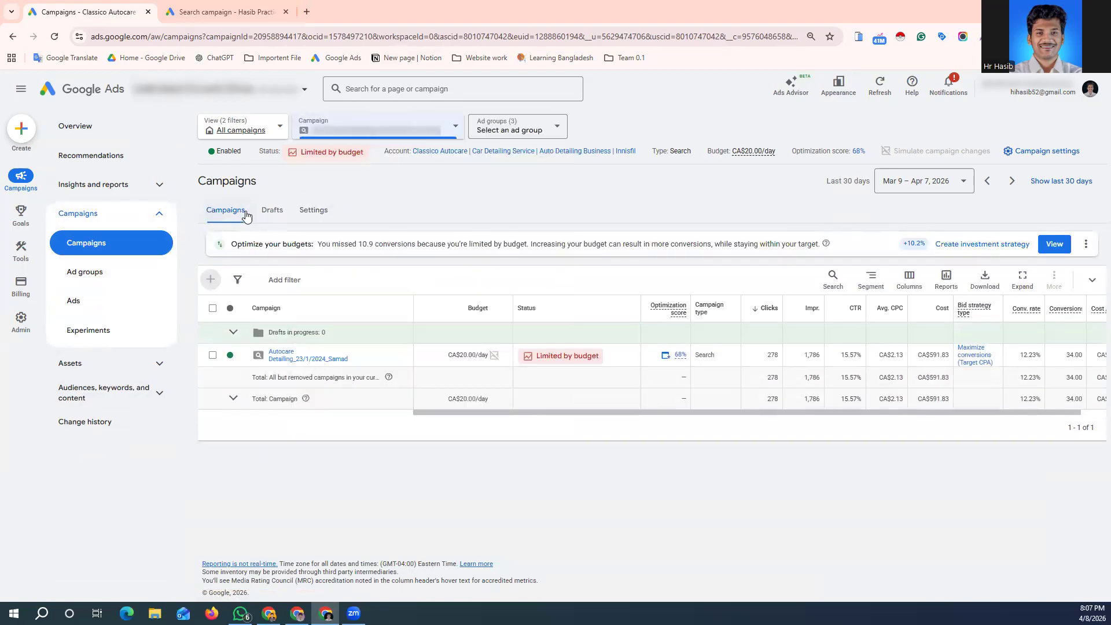
# - Open the existing campaign's ad schedule for editing and view its 12-hour and 24-hour clock options
pyautogui.click(160, 393)
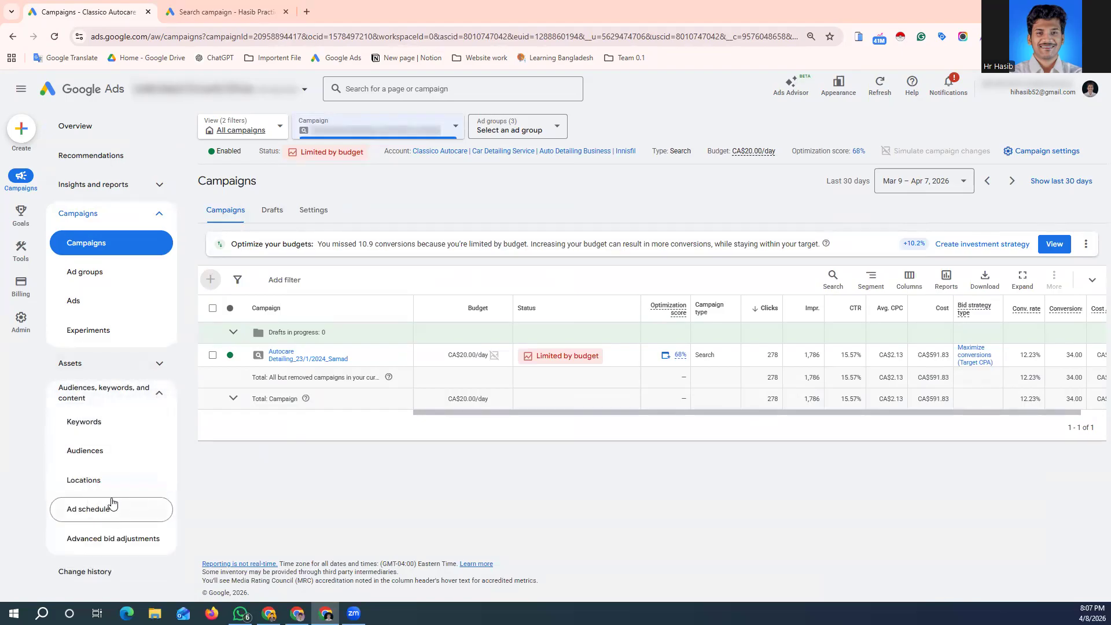
pyautogui.click(88, 509)
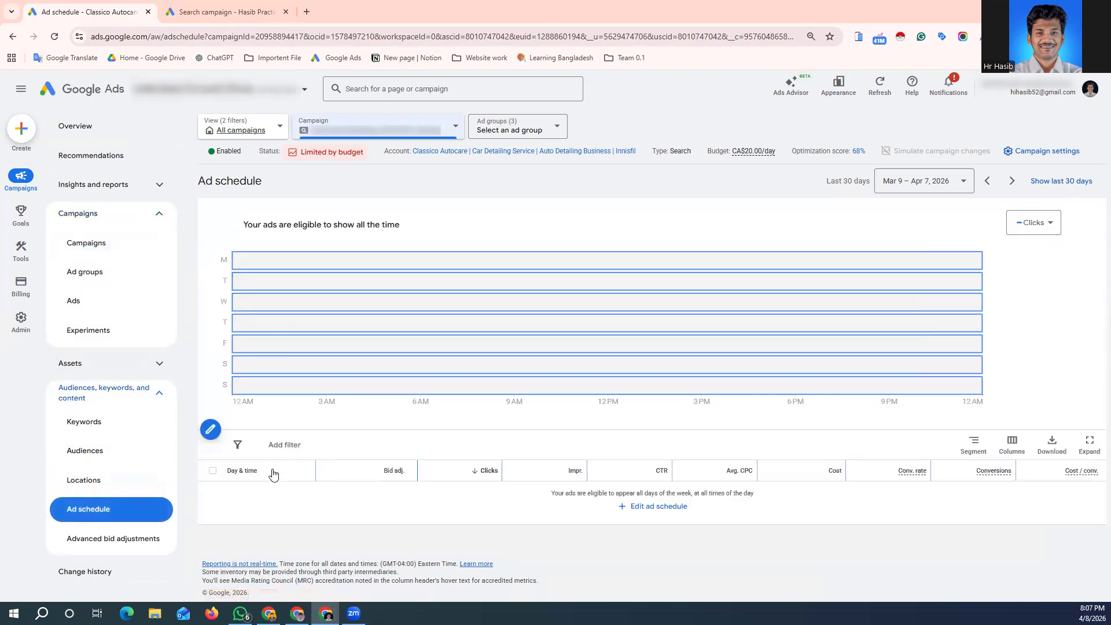
pyautogui.click(211, 429)
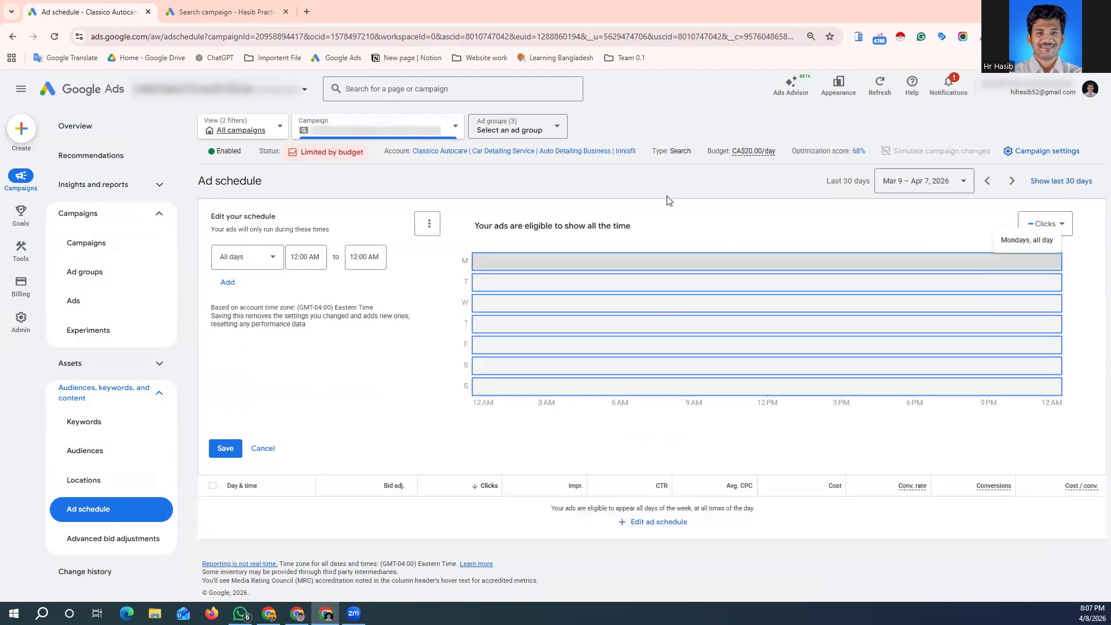
pyautogui.click(427, 223)
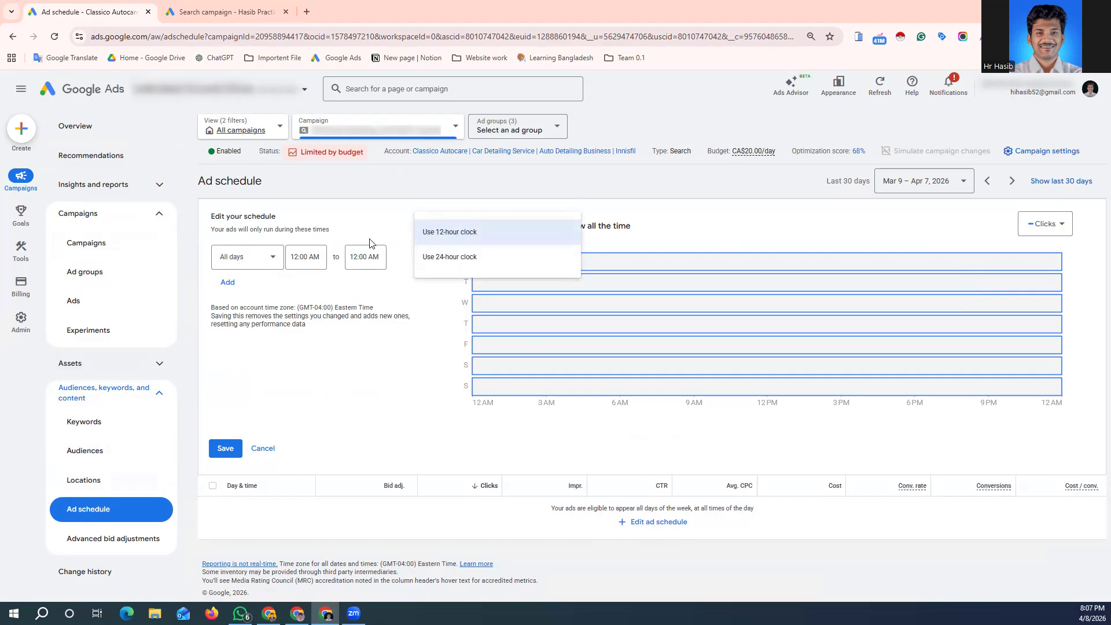
# - Set the first ad schedule entry to Mondays from 12:00 AM to 11:15 PM
pyautogui.click(270, 264)
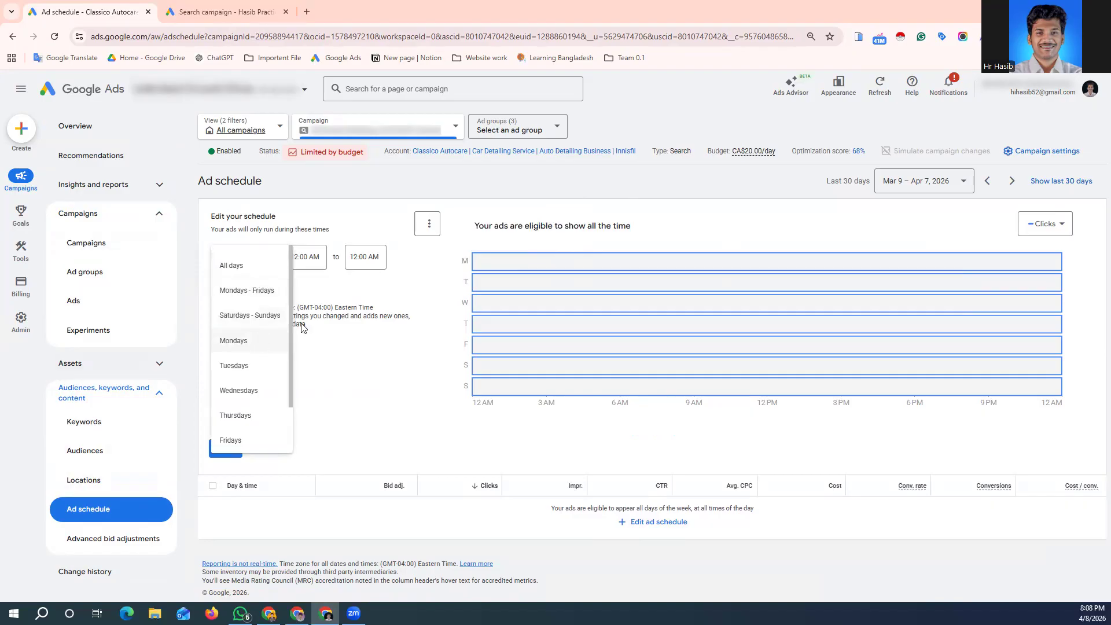
pyautogui.click(254, 340)
pyautogui.click(367, 256)
pyautogui.scroll(-20, 373, 399)
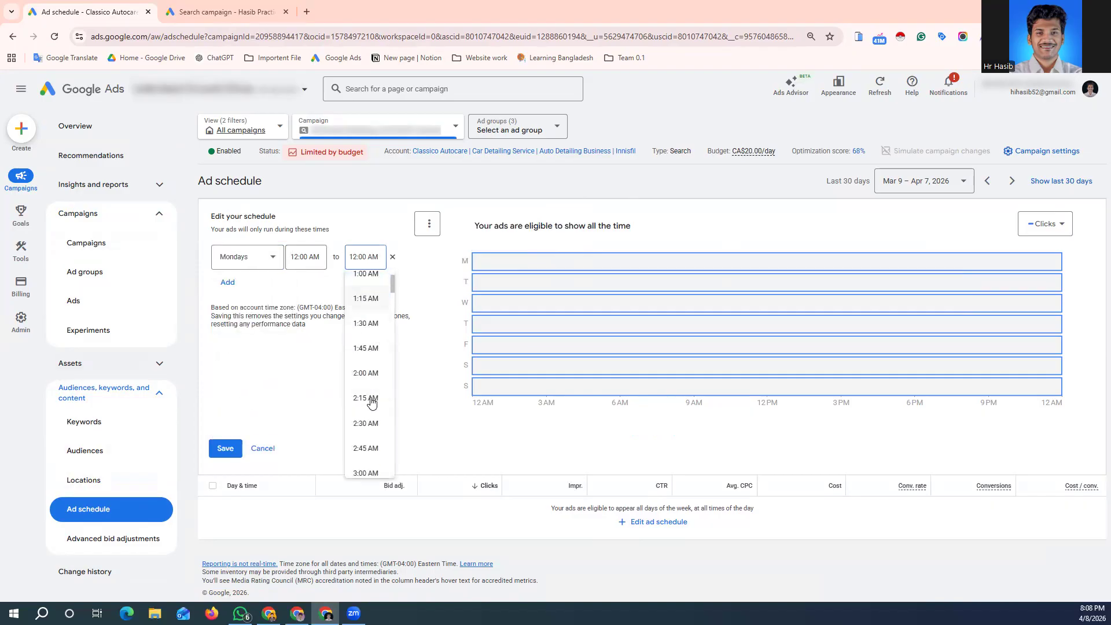
pyautogui.scroll(-13, 375, 409)
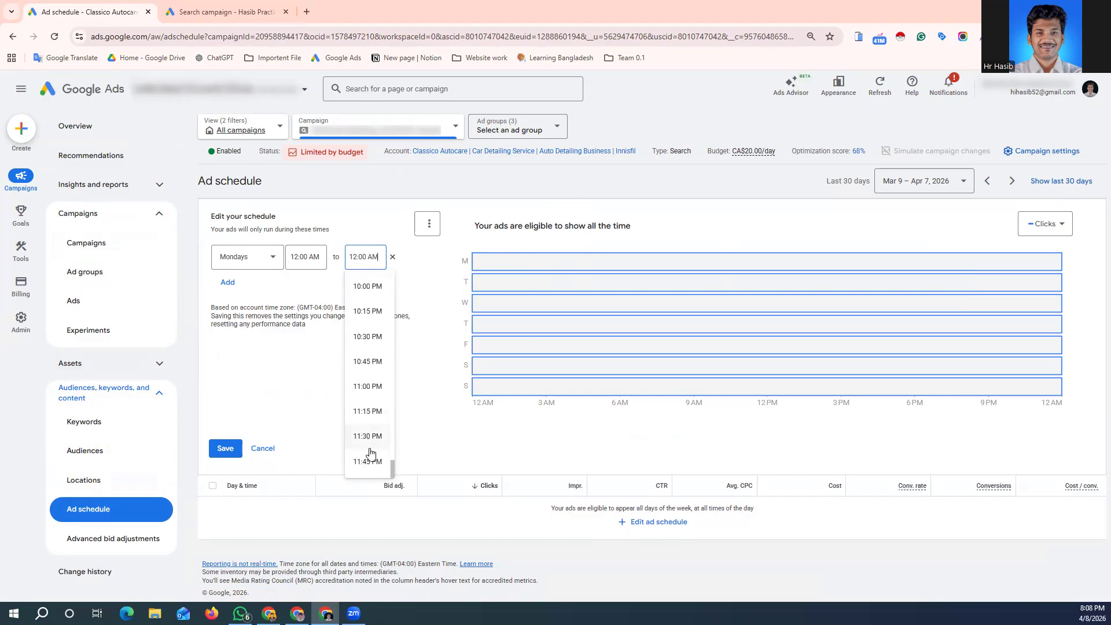
pyautogui.click(364, 410)
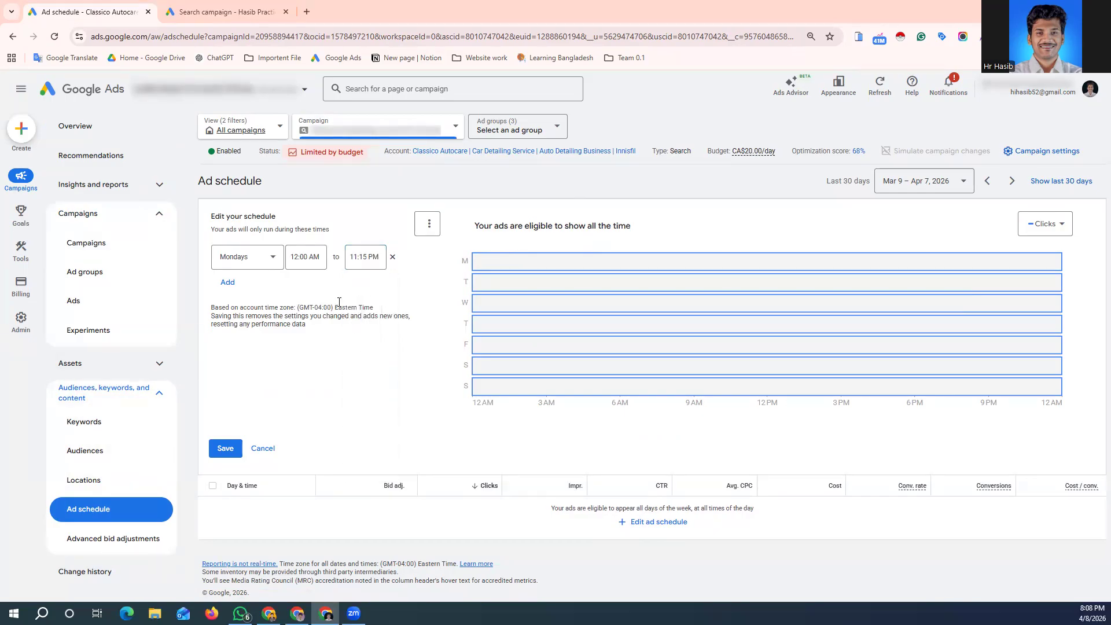
# - Add a second entry to the existing campaign's ad schedule
pyautogui.click(234, 282)
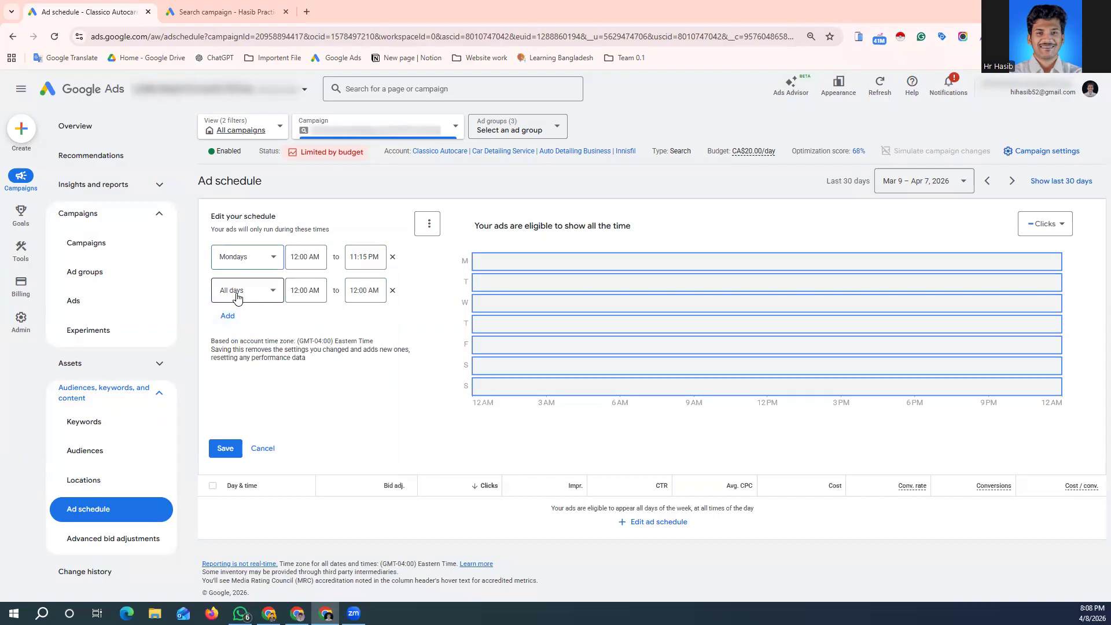